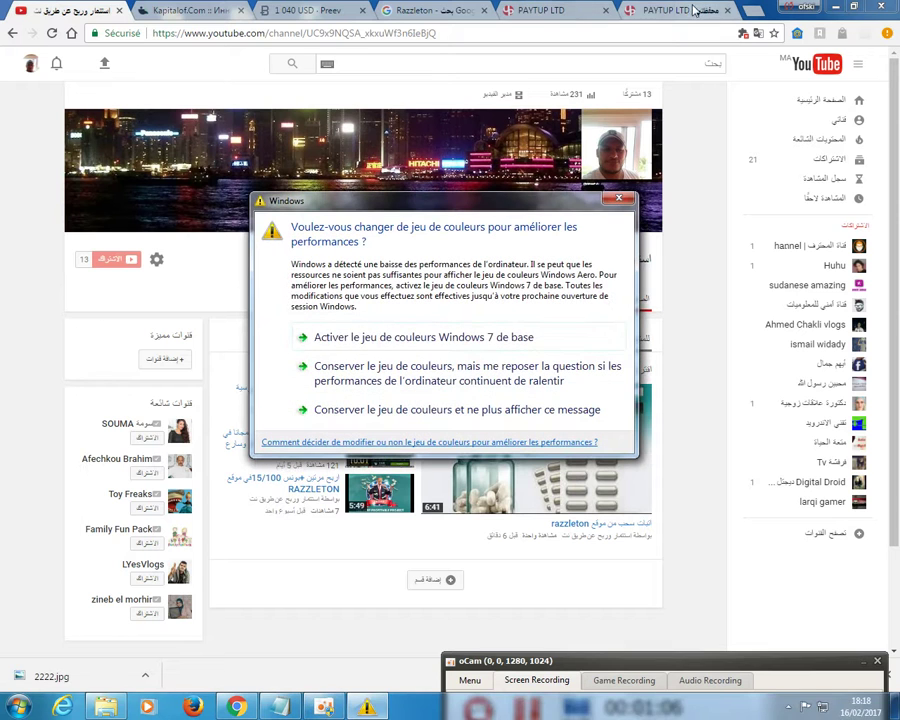
Close the Windows colour-scheme warning covering the YouTube channel page.
click(618, 198)
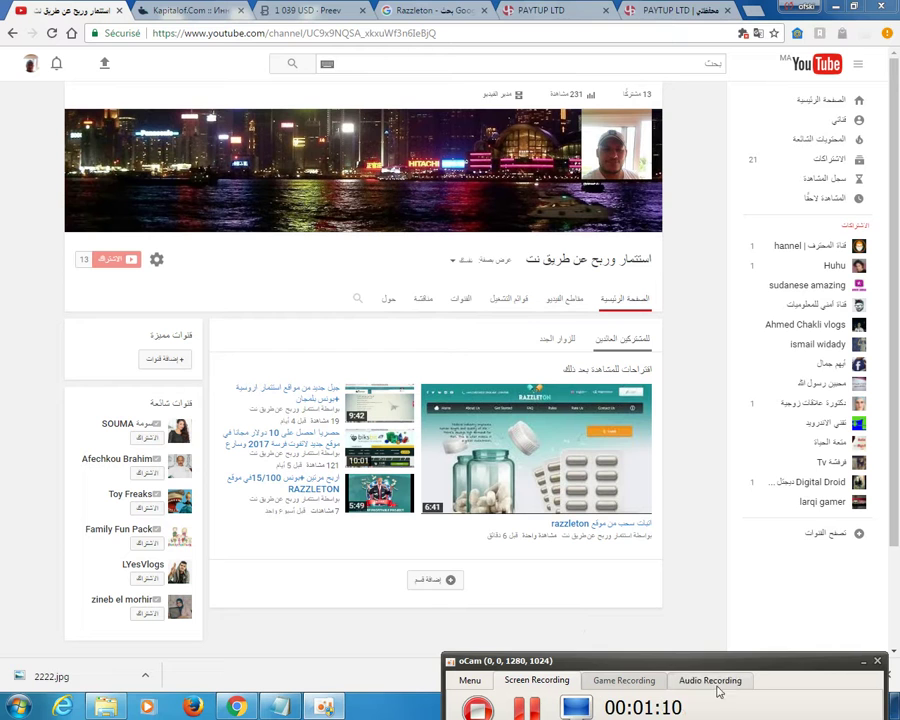
click(864, 658)
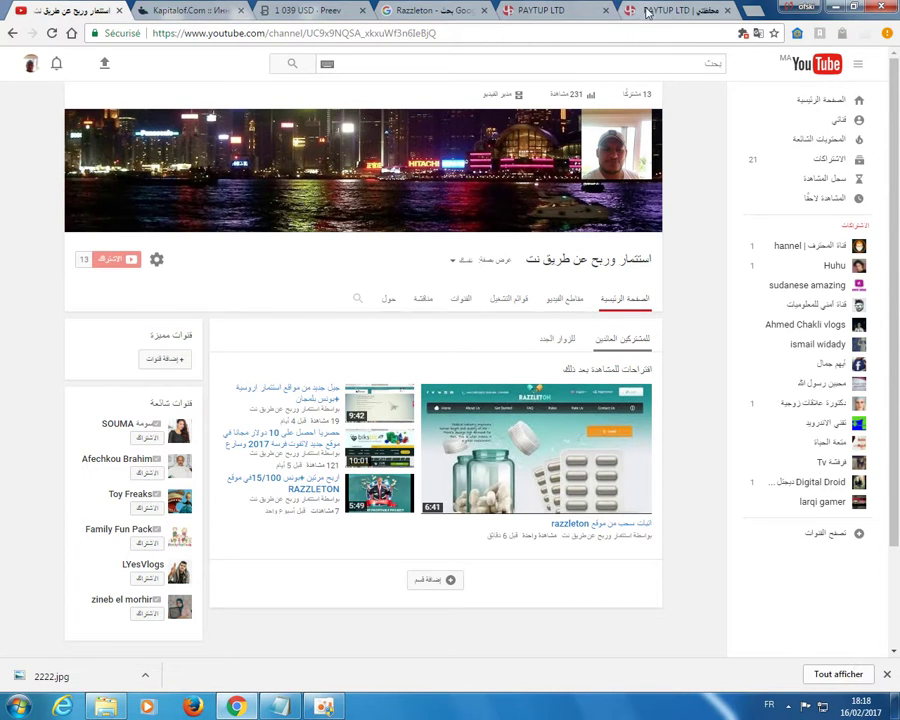
Switch to the 'PAYTUP LTD | محفظتي' tab to show the wallet with its 7.20 USD balance.
click(630, 10)
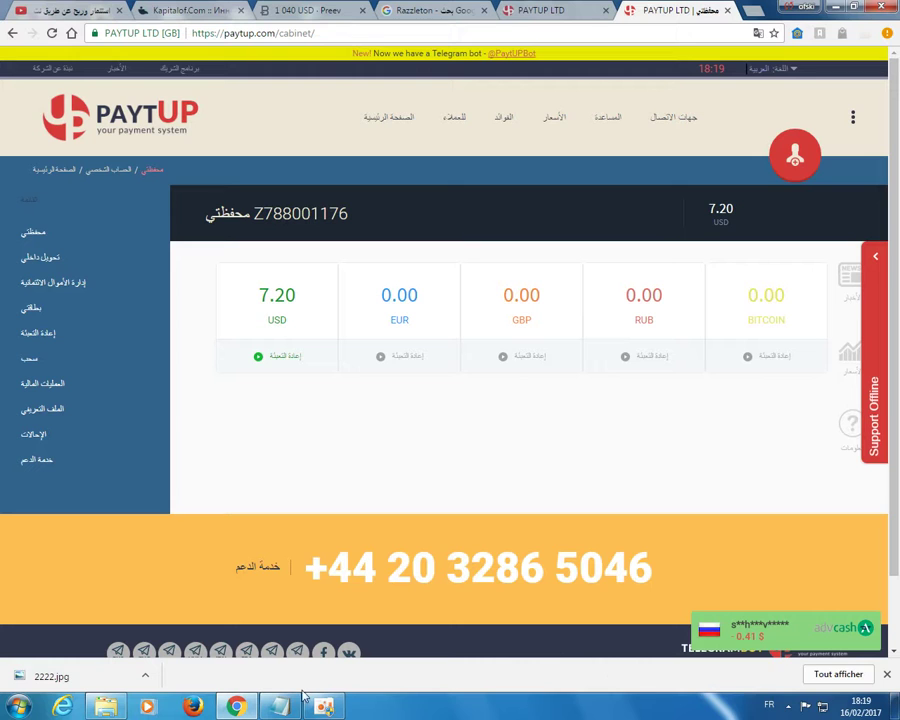
click(325, 706)
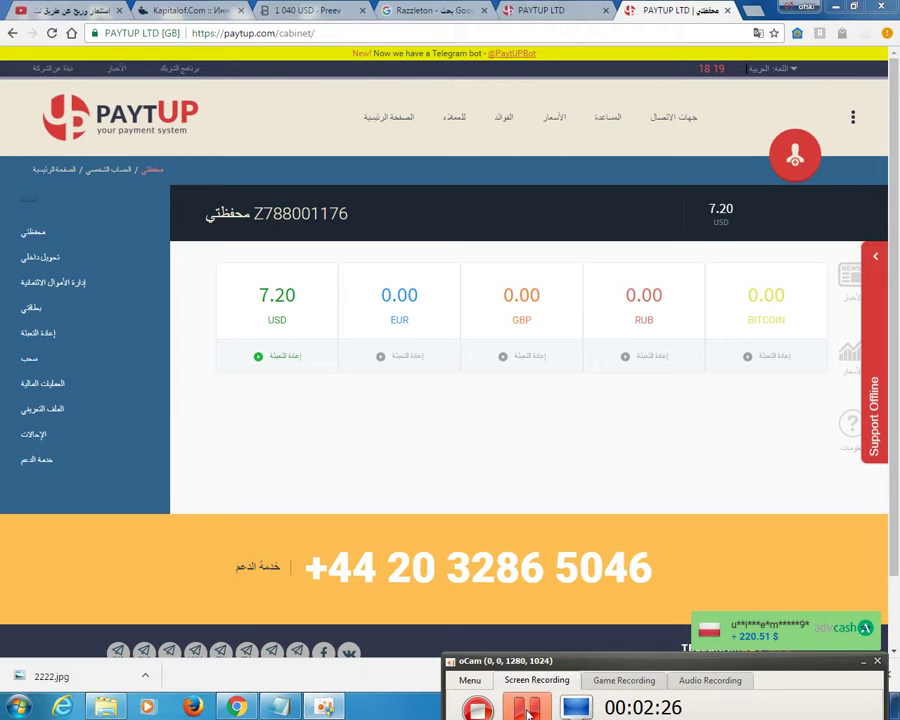
click(863, 661)
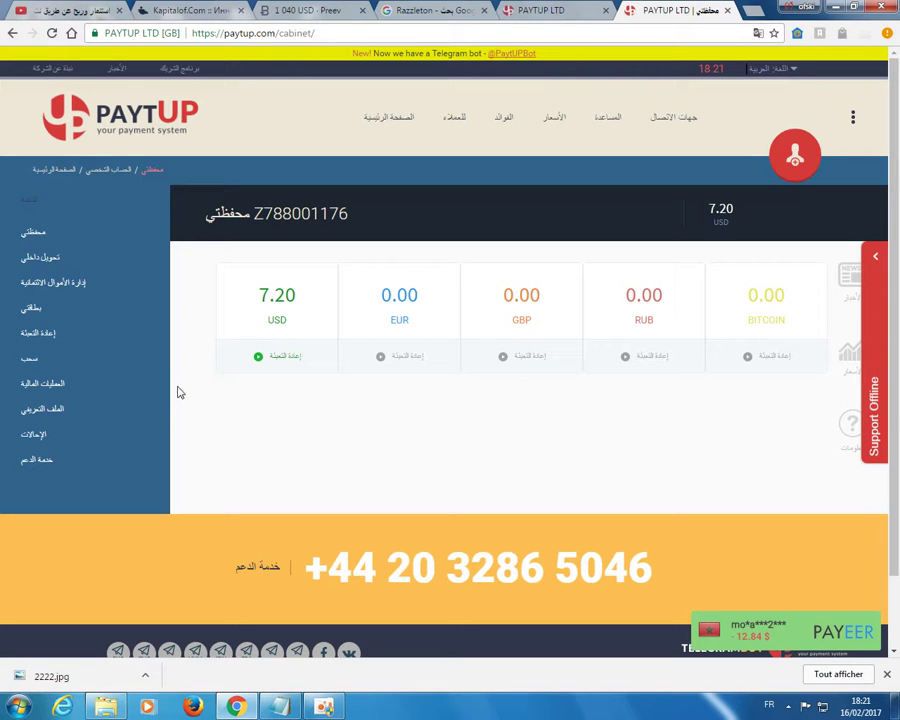
Open the سحب withdrawal form and replace the autofilled amount with 7.20.
click(28, 357)
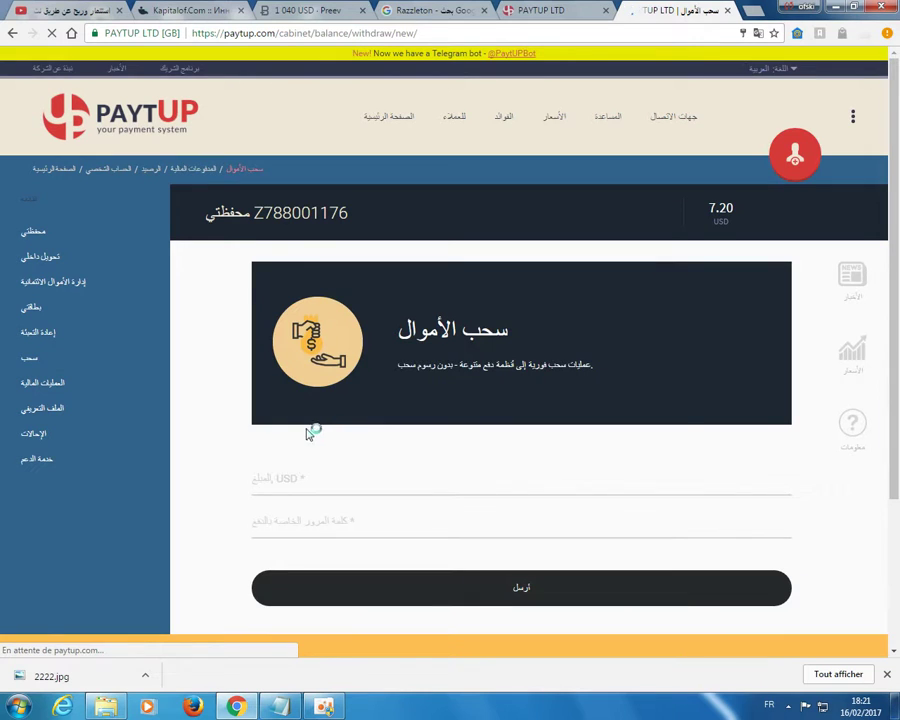
click(341, 478)
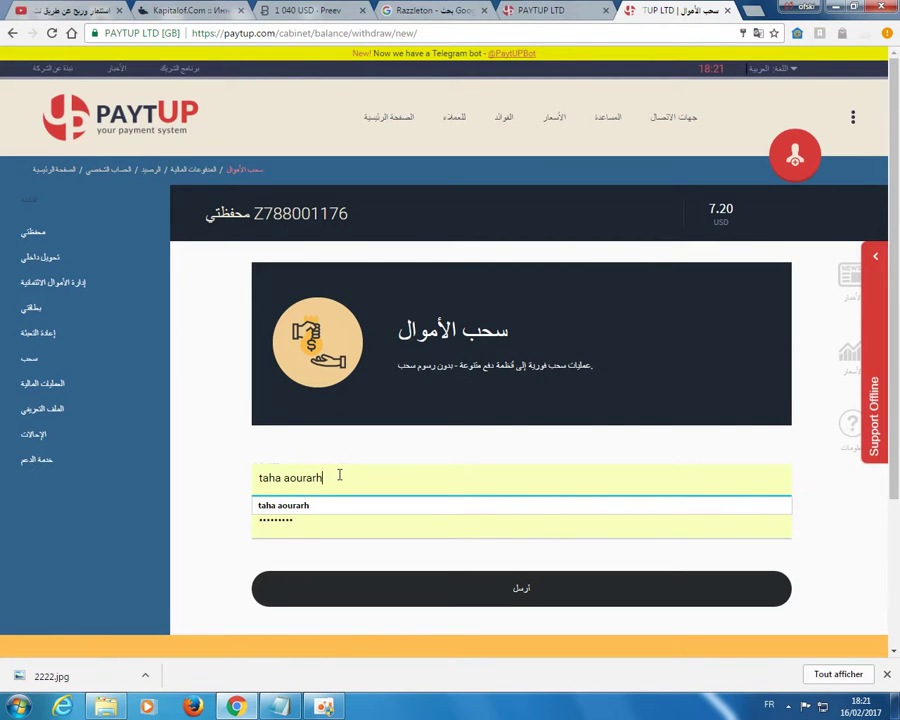
key(BackSpace)
key(BackSpace)
key(BackSpace)
key(BackSpace)
key(BackSpace)
key(BackSpace)
key(BackSpace)
key(BackSpace)
key(BackSpace)
key(BackSpace)
key(BackSpace)
key(BackSpace)
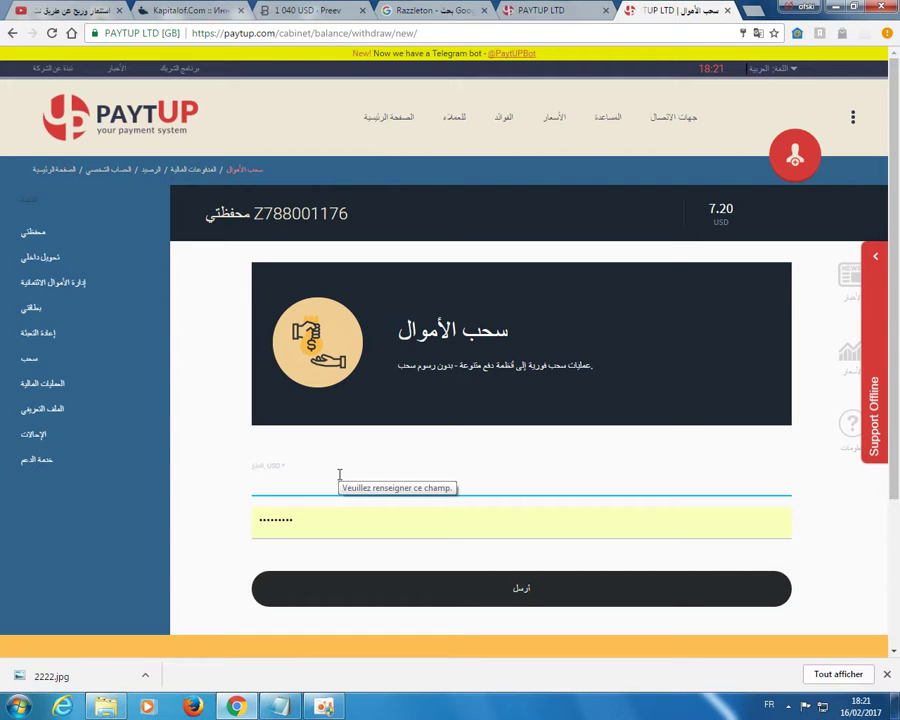
text(7.)
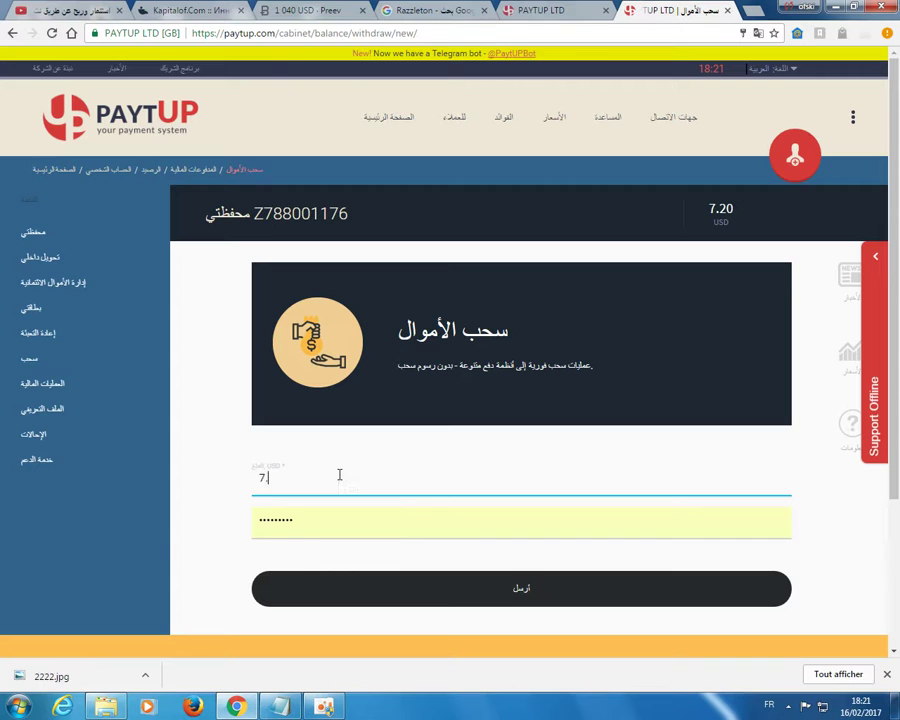
text(20)
Replace the autofilled payment password with the correct one and submit with 'أرسل'.
drag(297, 520, 249, 526)
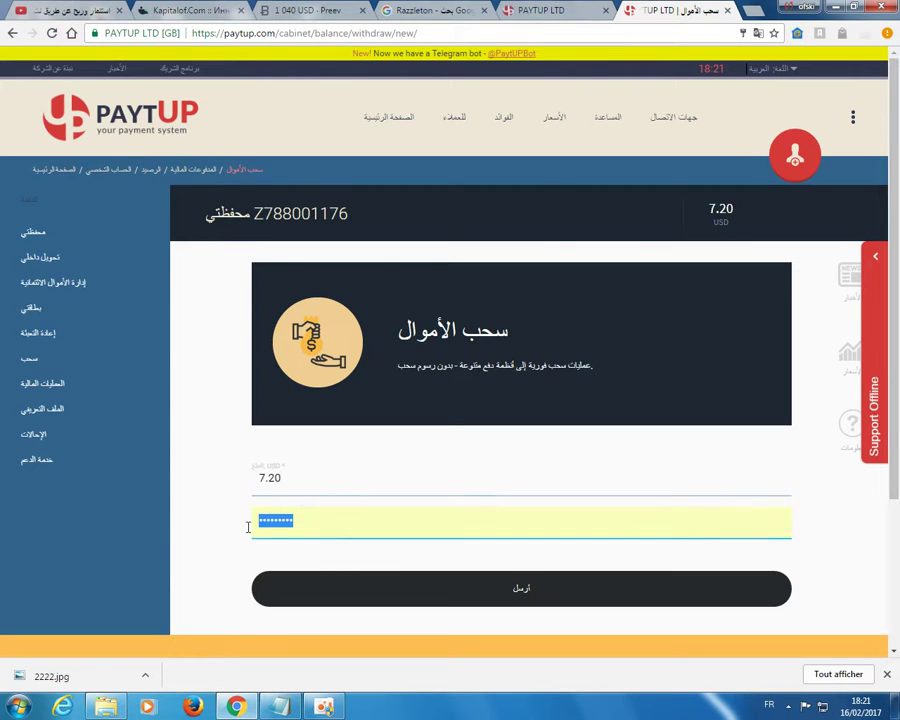
key(BackSpace)
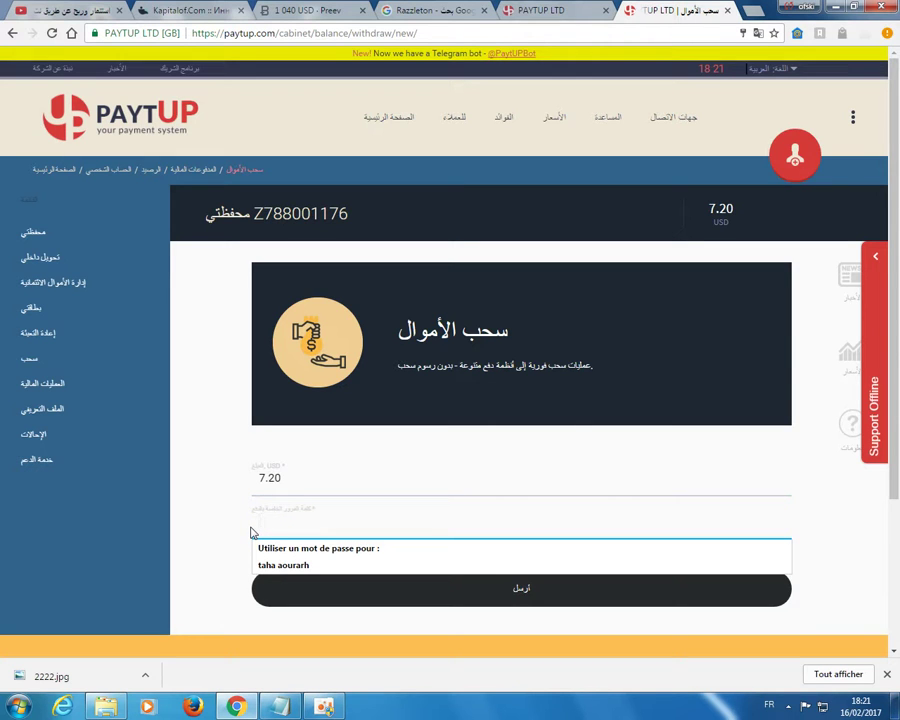
text(1)
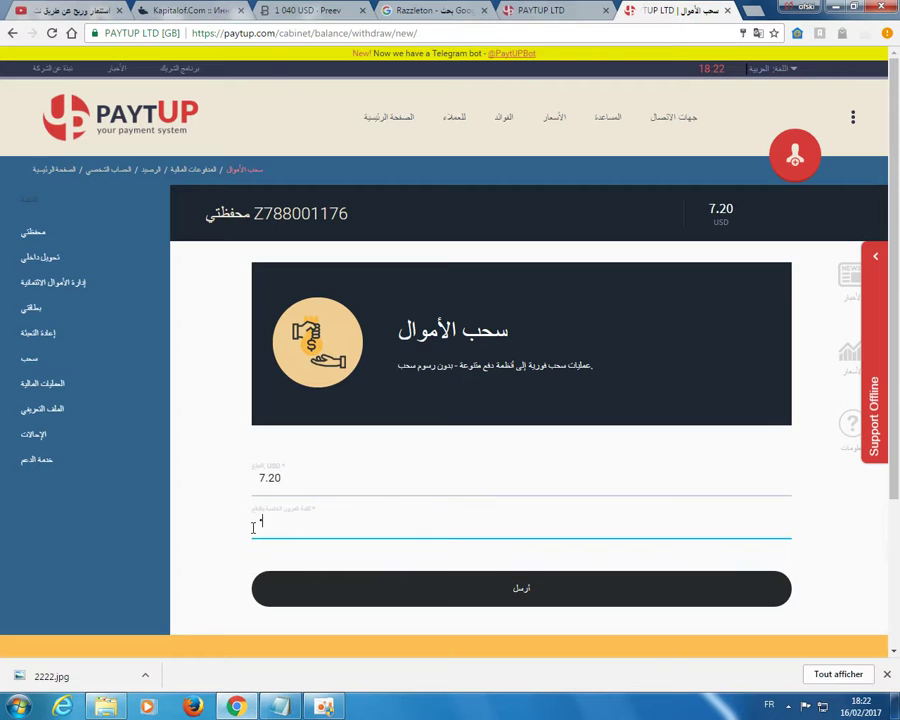
text(23456)
key(BackSpace)
text(678)
click(530, 590)
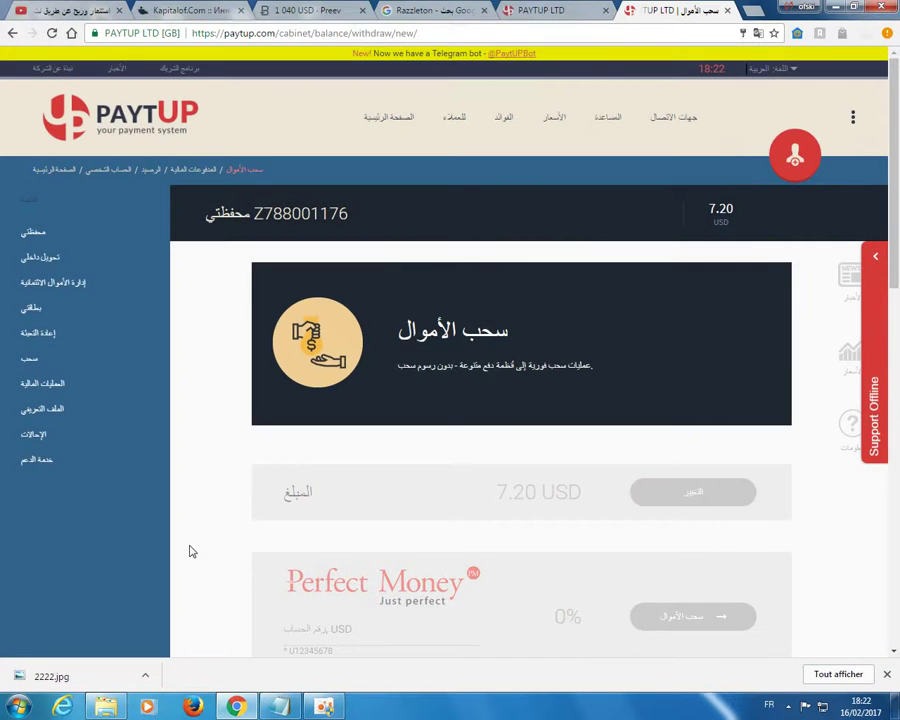
Scroll to the Payeer card (0% fee) and select its account number field.
scroll(190, 435, down, 1)
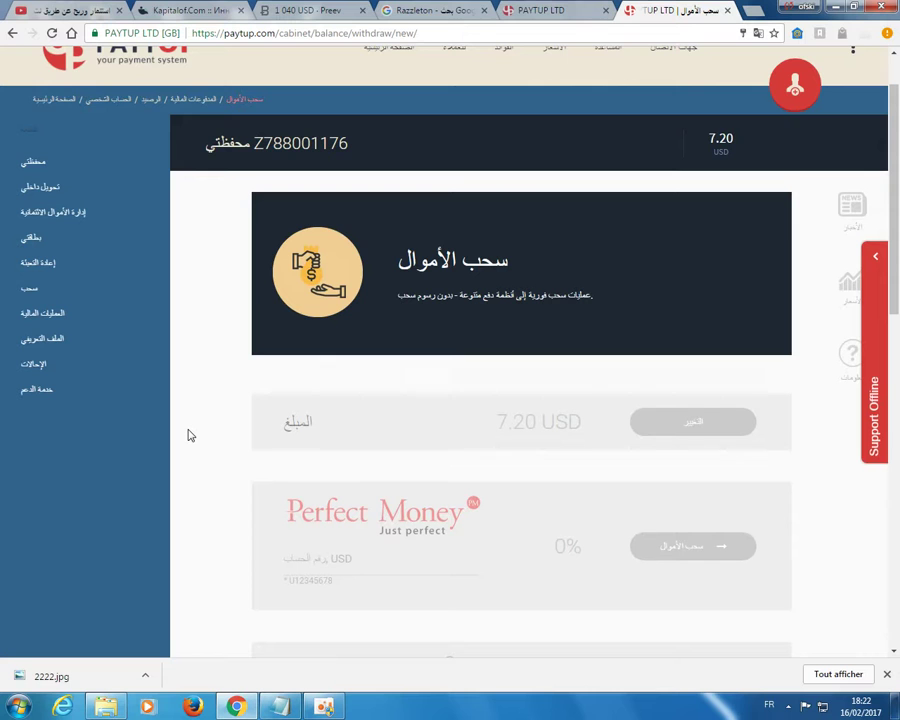
scroll(190, 435, down, 3)
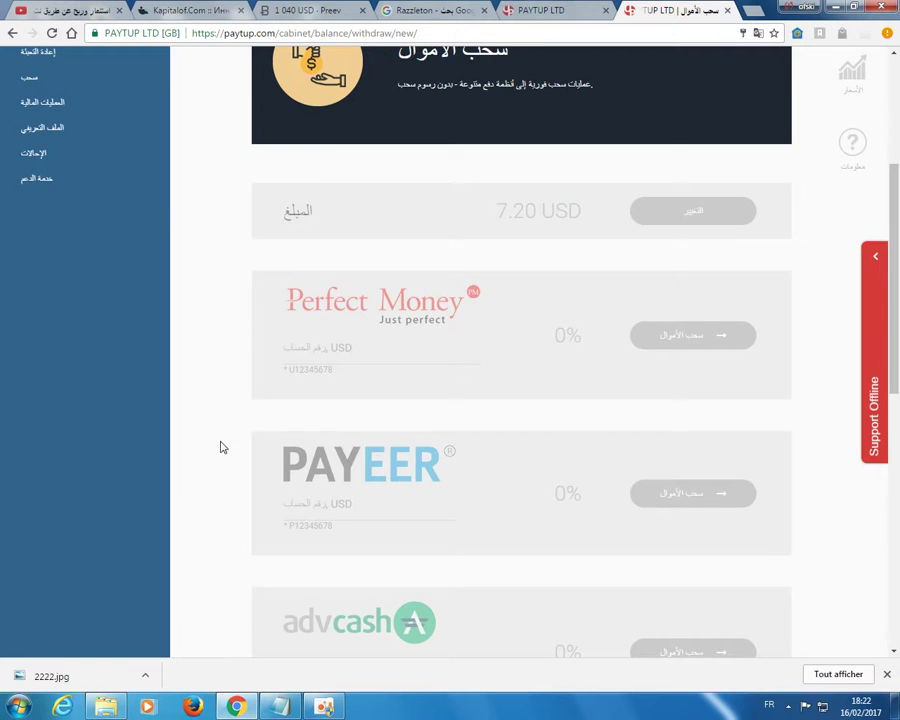
scroll(260, 400, down, 2)
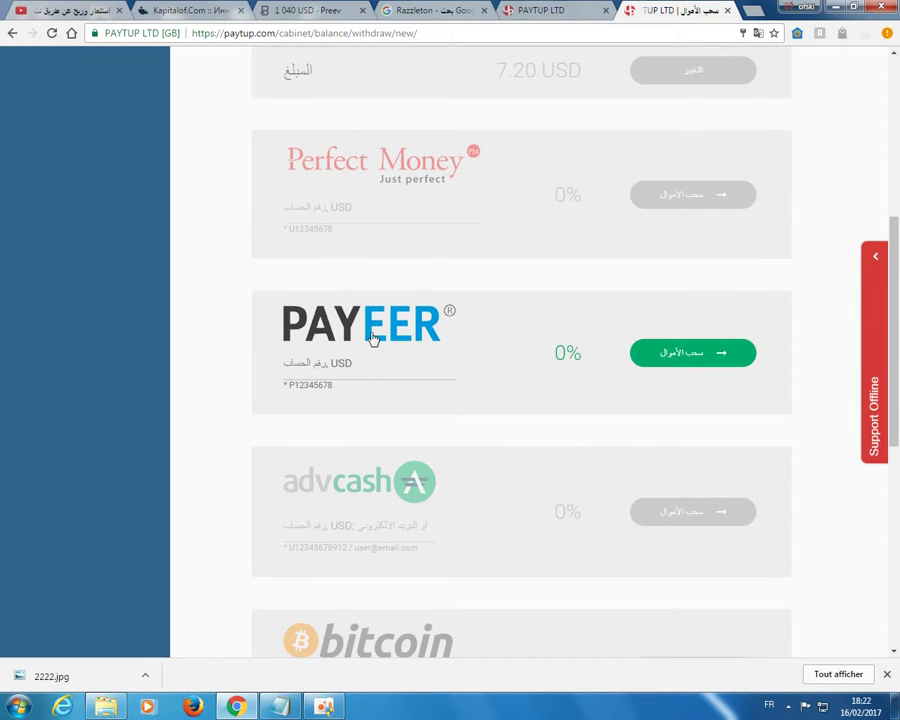
click(288, 362)
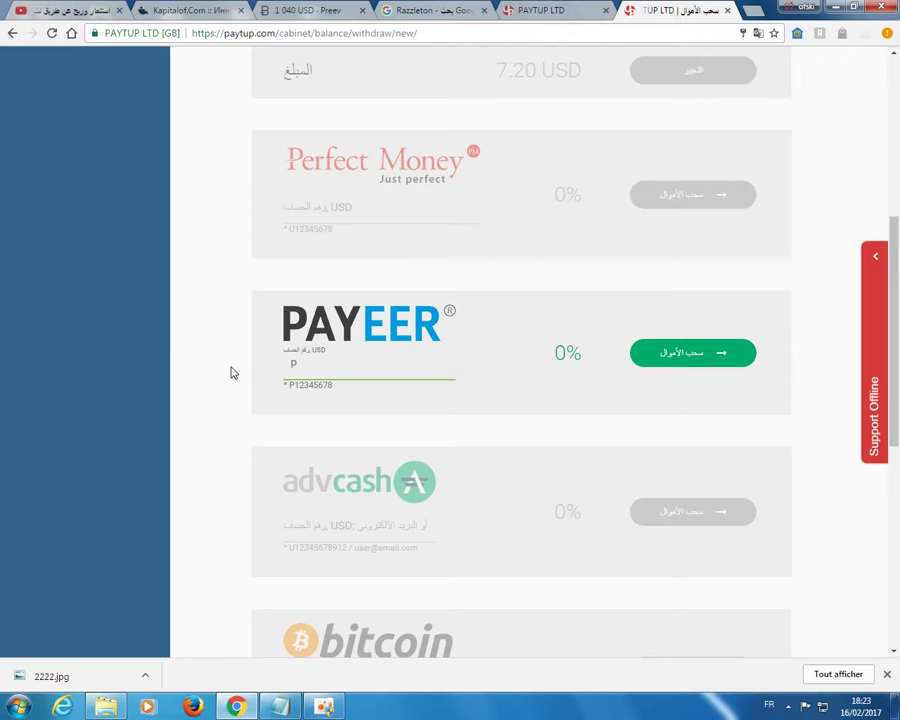
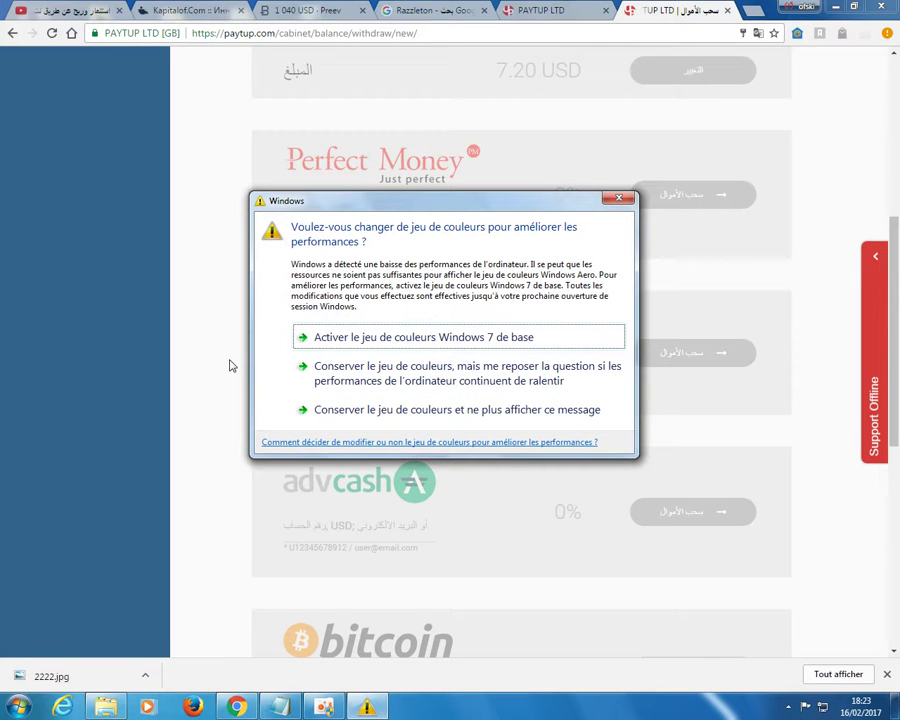
Finish the Payeer account number, capitalising its leading P, and submit the 7.20 USD withdrawal.
click(619, 199)
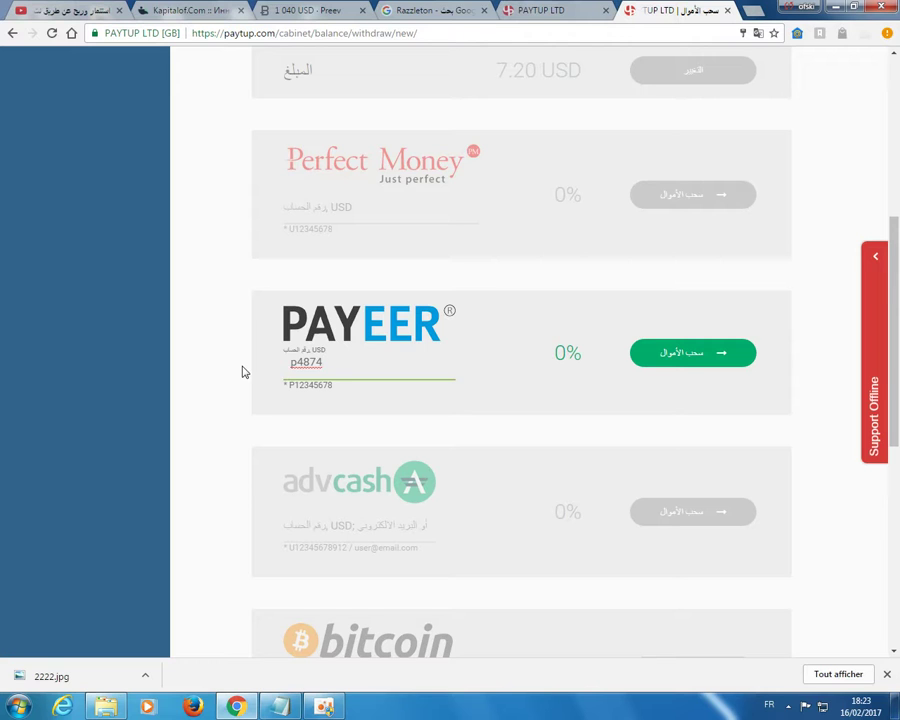
drag(297, 362, 290, 364)
text(P)
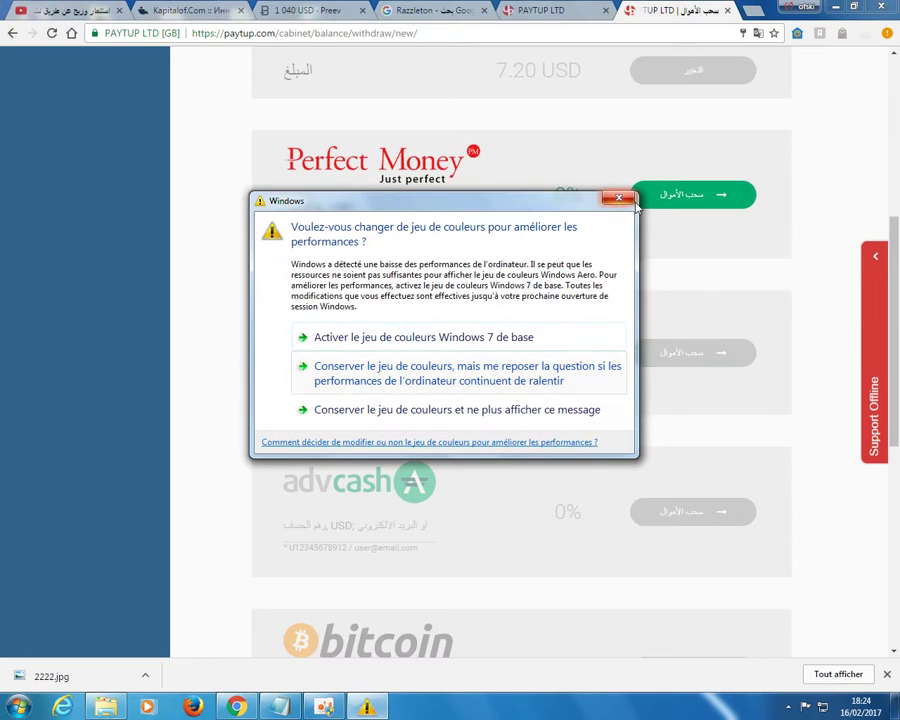
click(618, 200)
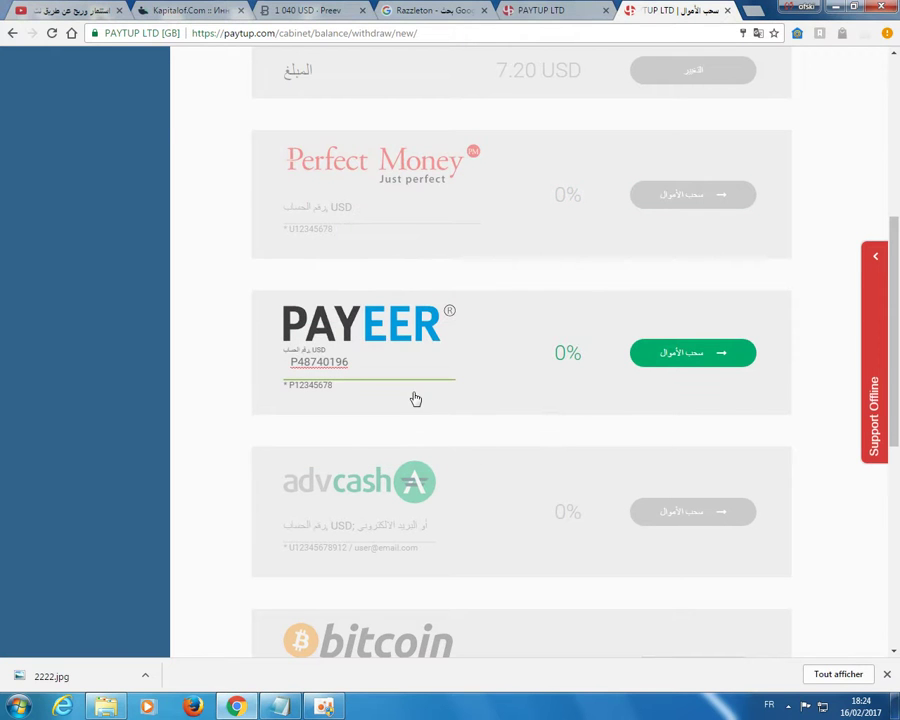
click(686, 358)
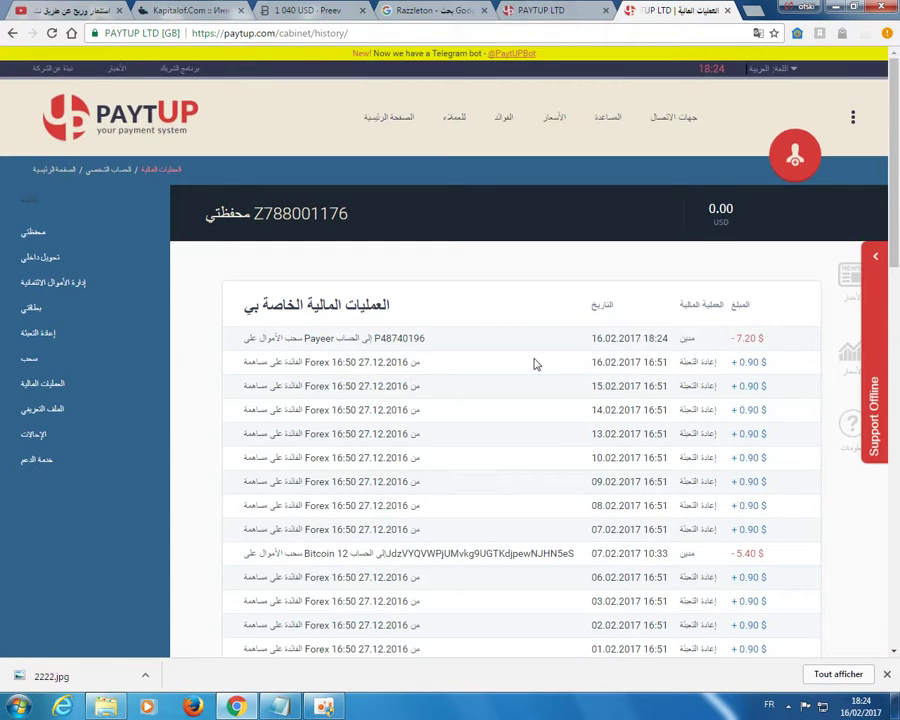
Check the −7.20 $ Payeer entry in the history, then return to the wallet showing 0.00.
scroll(535, 362, down, 9)
scroll(535, 364, down, 2)
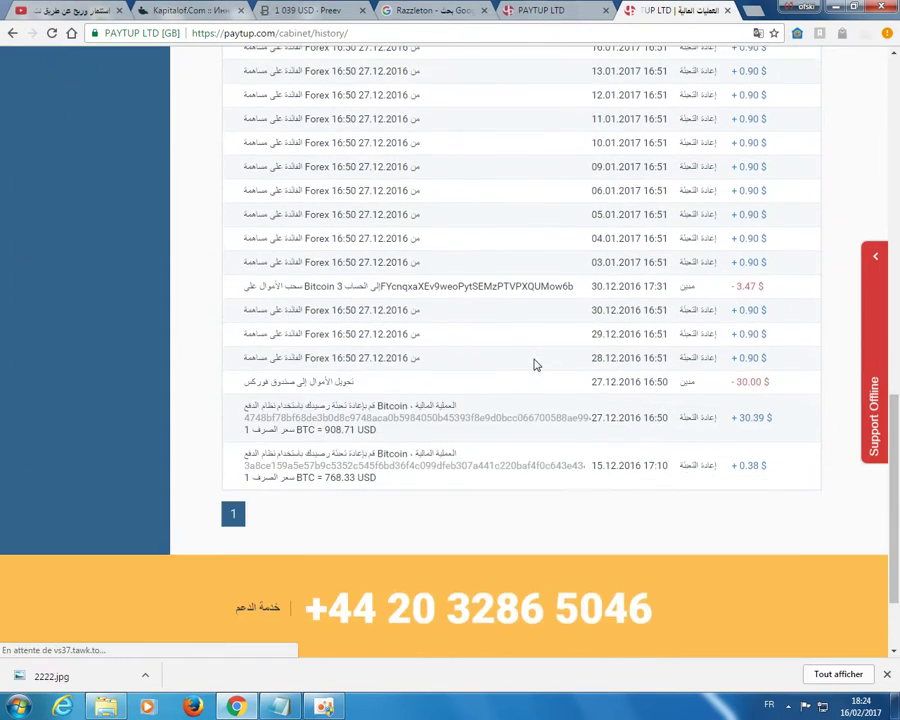
scroll(534, 362, up, 15)
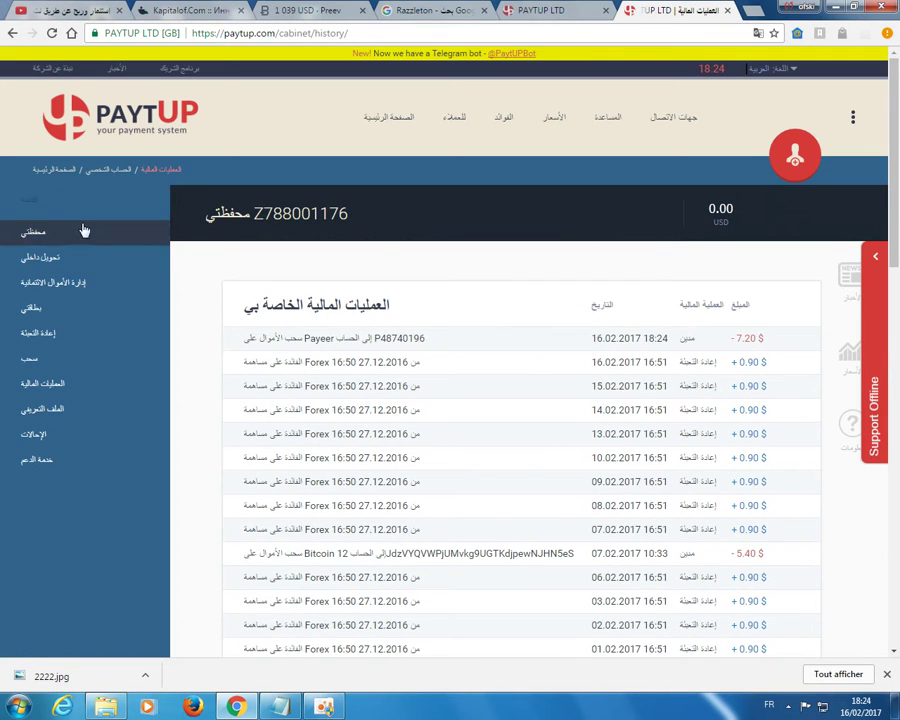
click(128, 232)
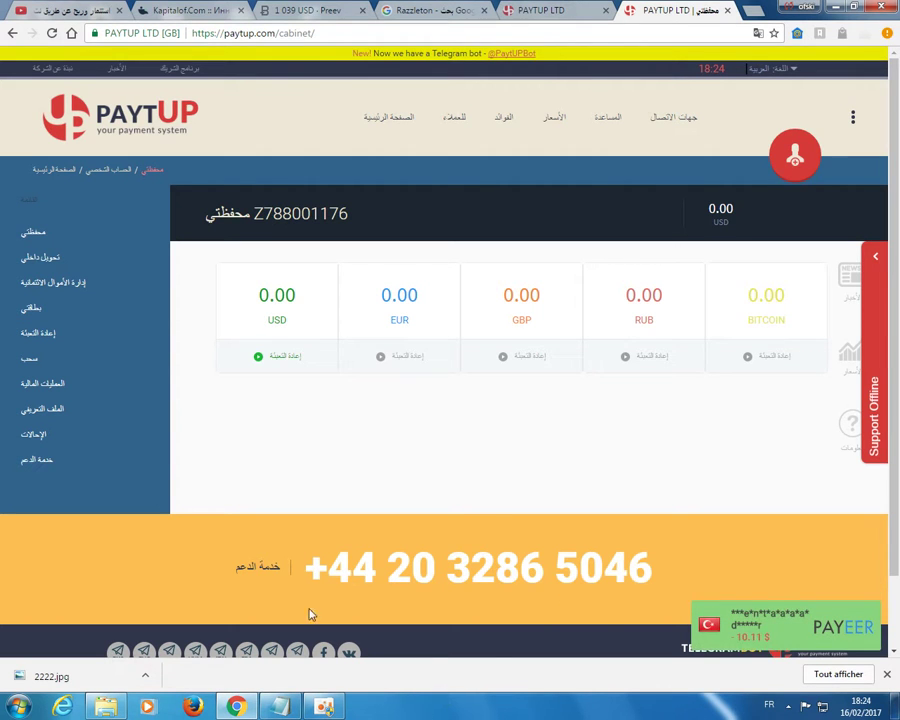
mouse_move(322, 710)
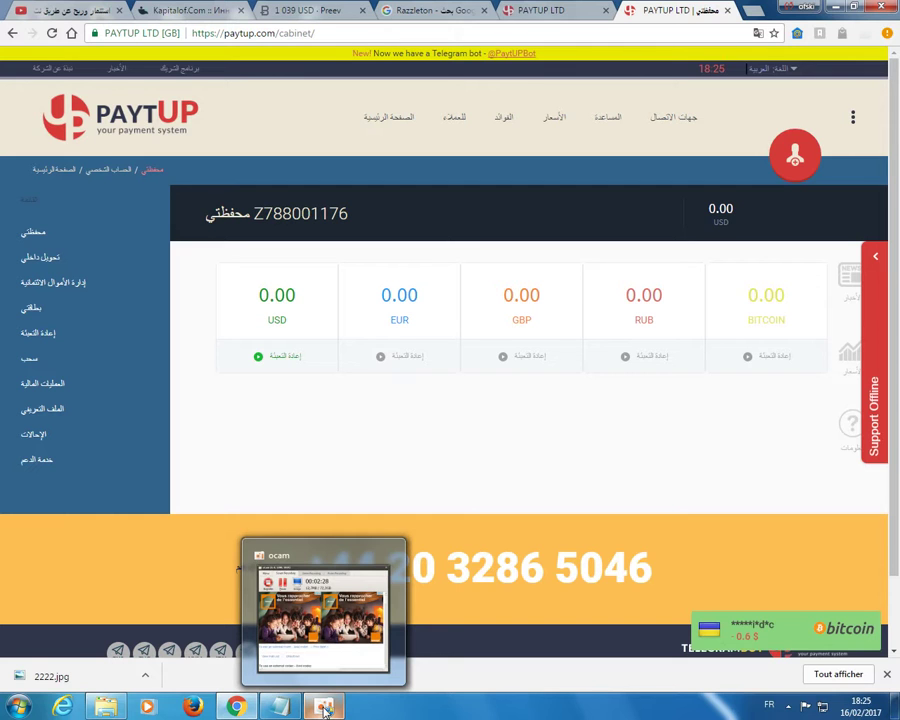
click(325, 710)
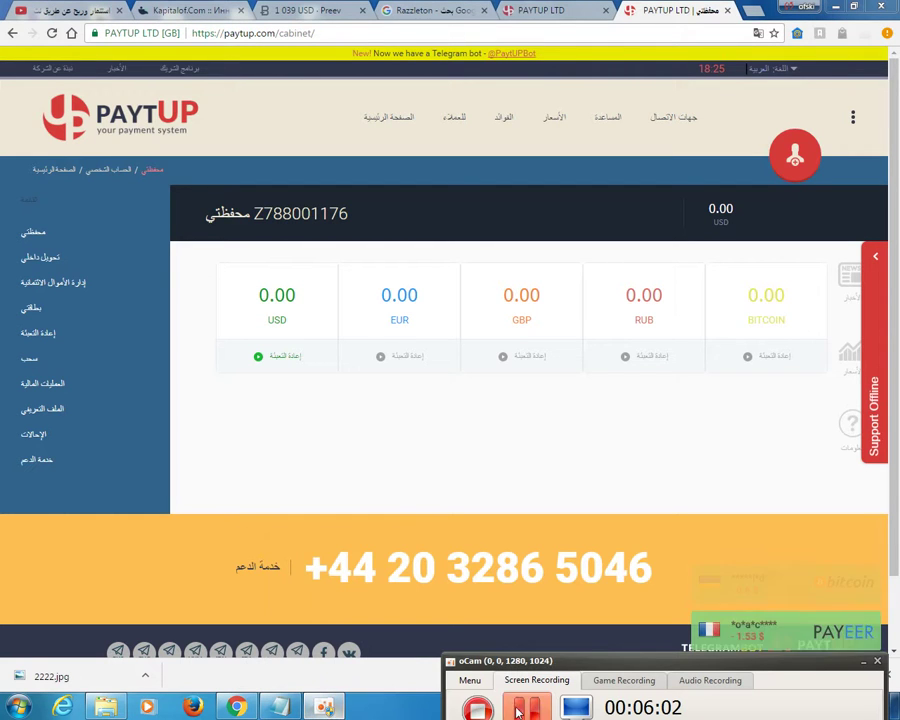
key(alt+Tab)
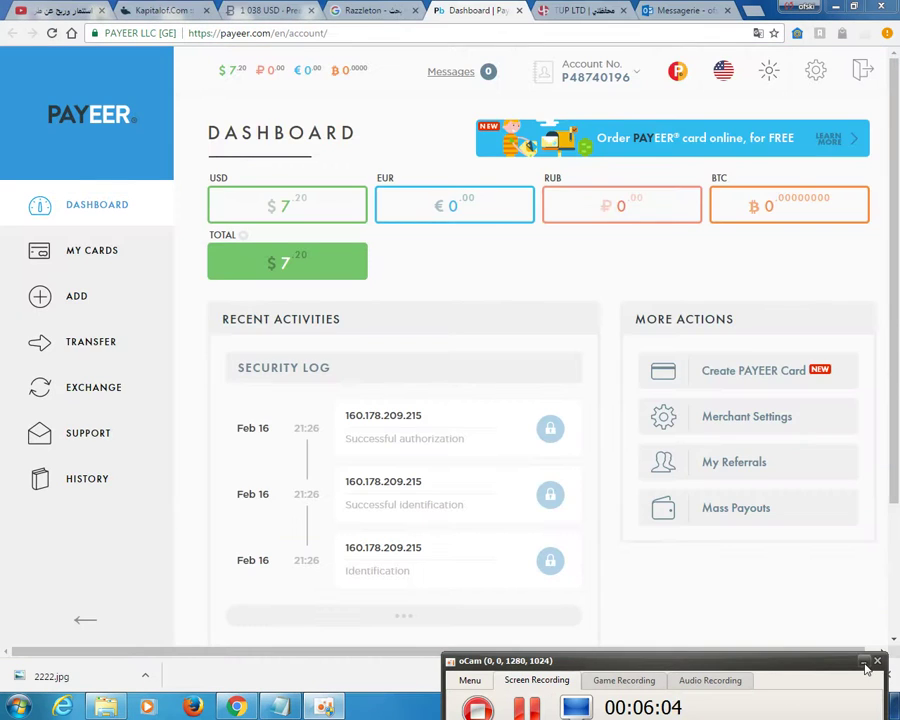
click(864, 663)
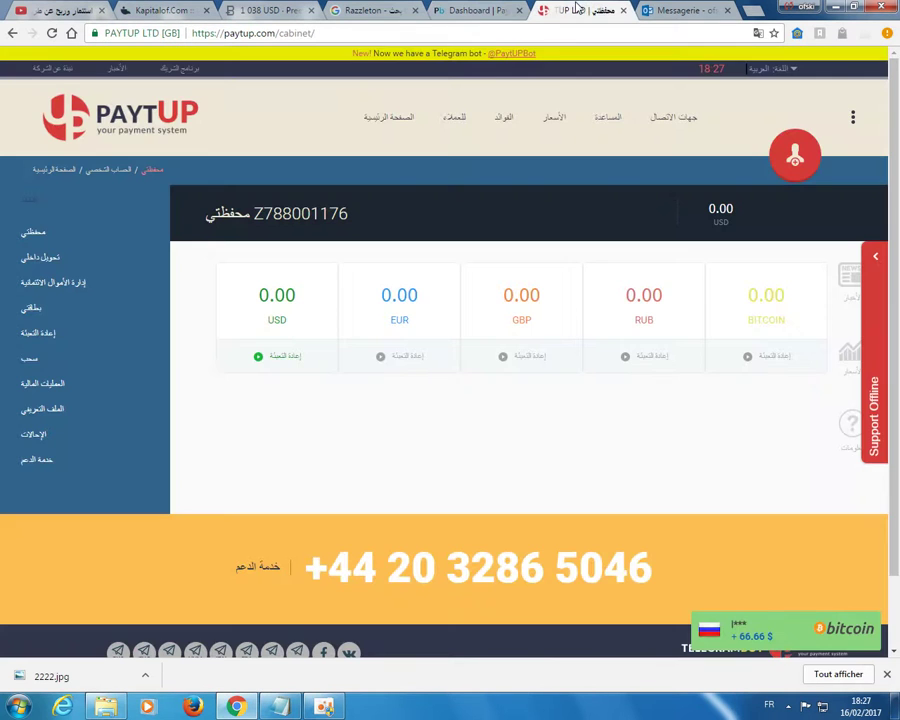
click(575, 12)
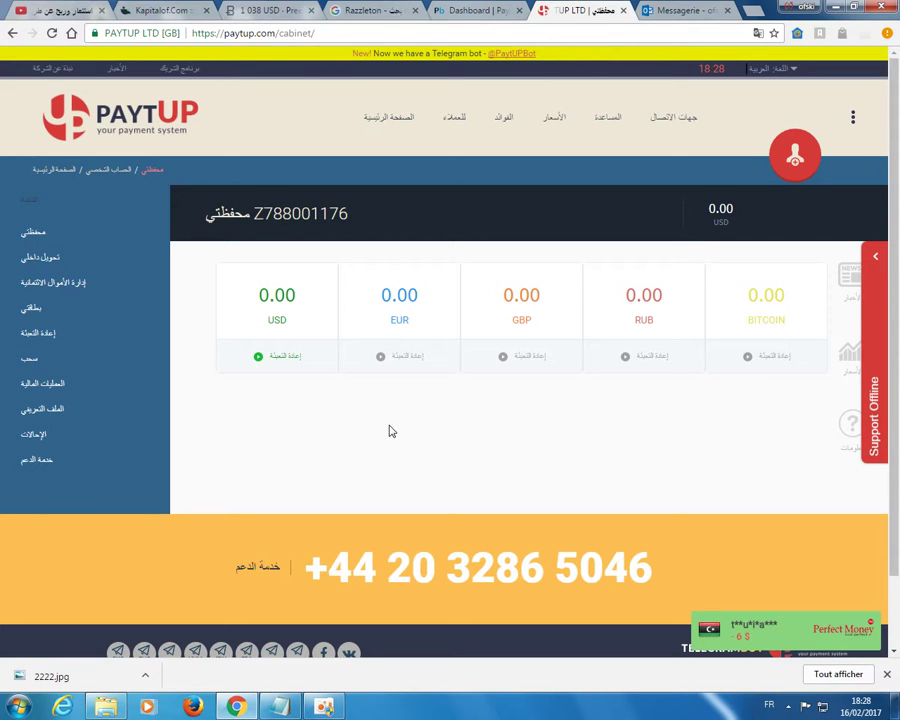
Switch to the YouTube channel tab and close the Windows colour-scheme warning.
click(66, 14)
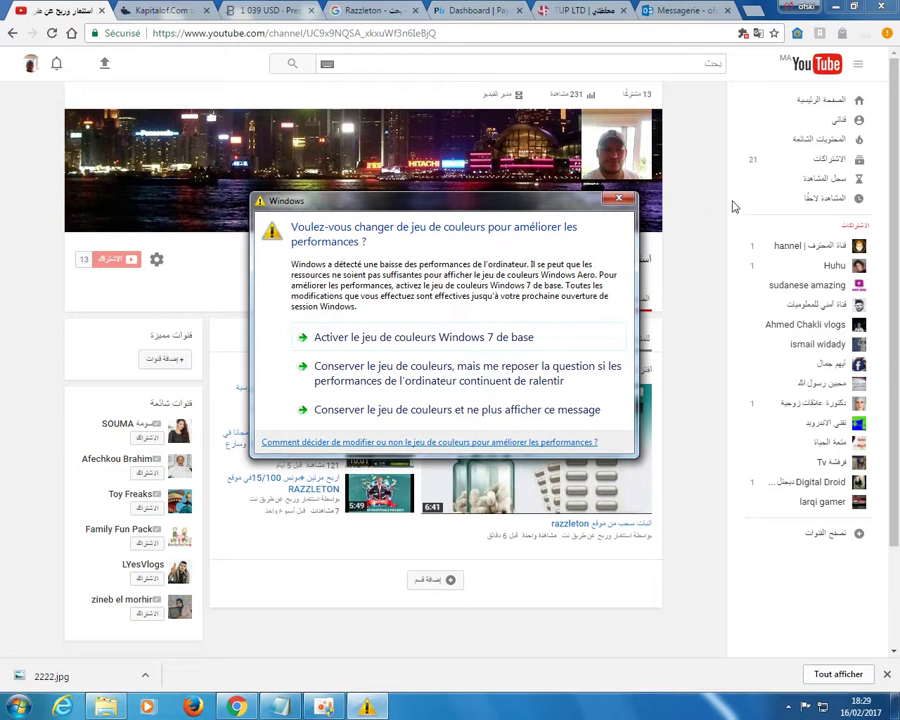
click(620, 200)
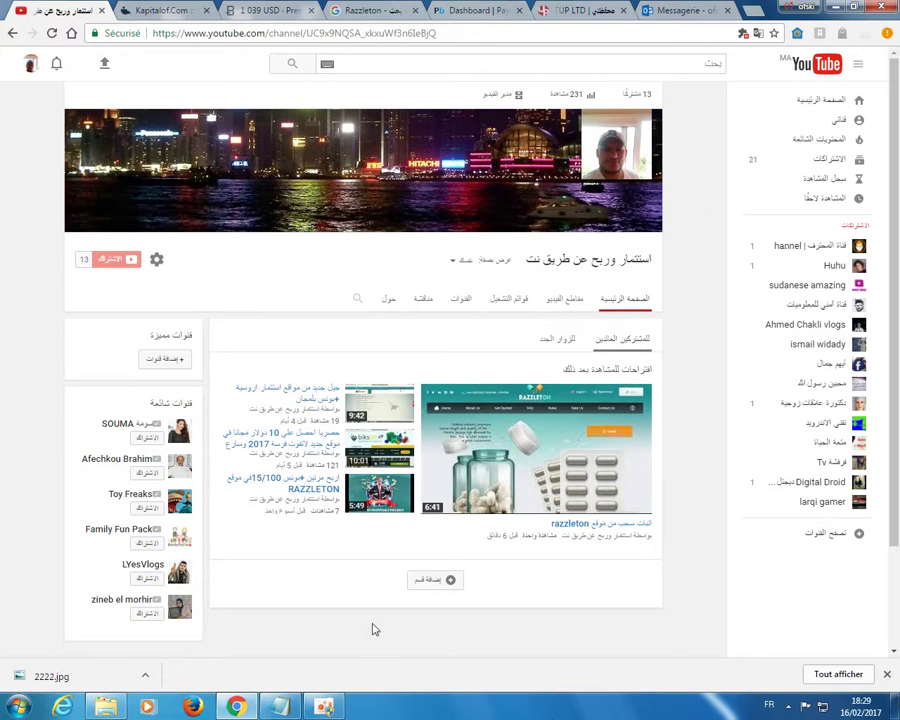
click(330, 708)
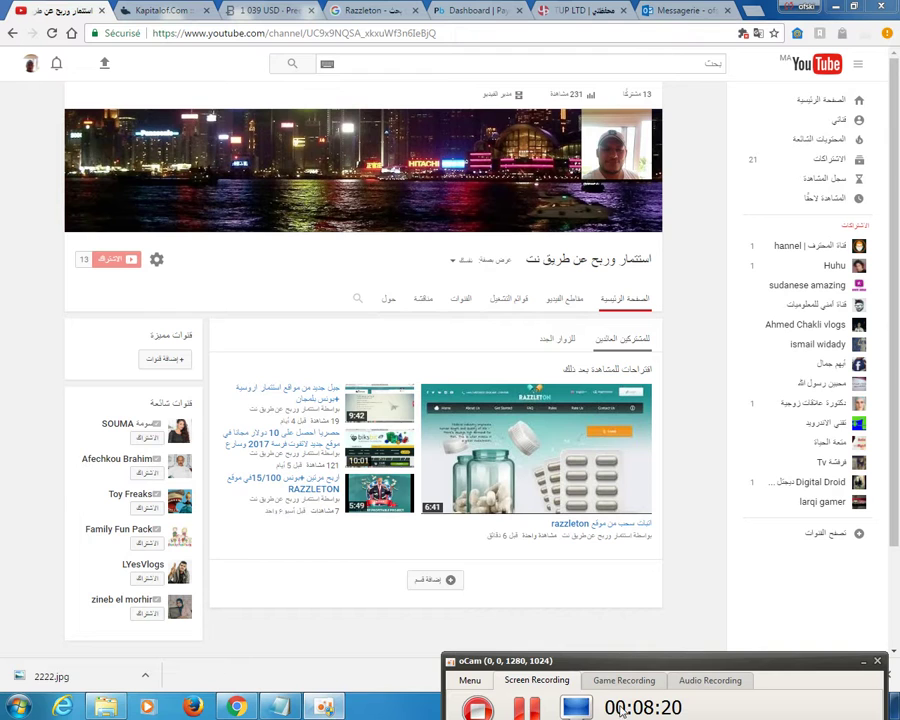